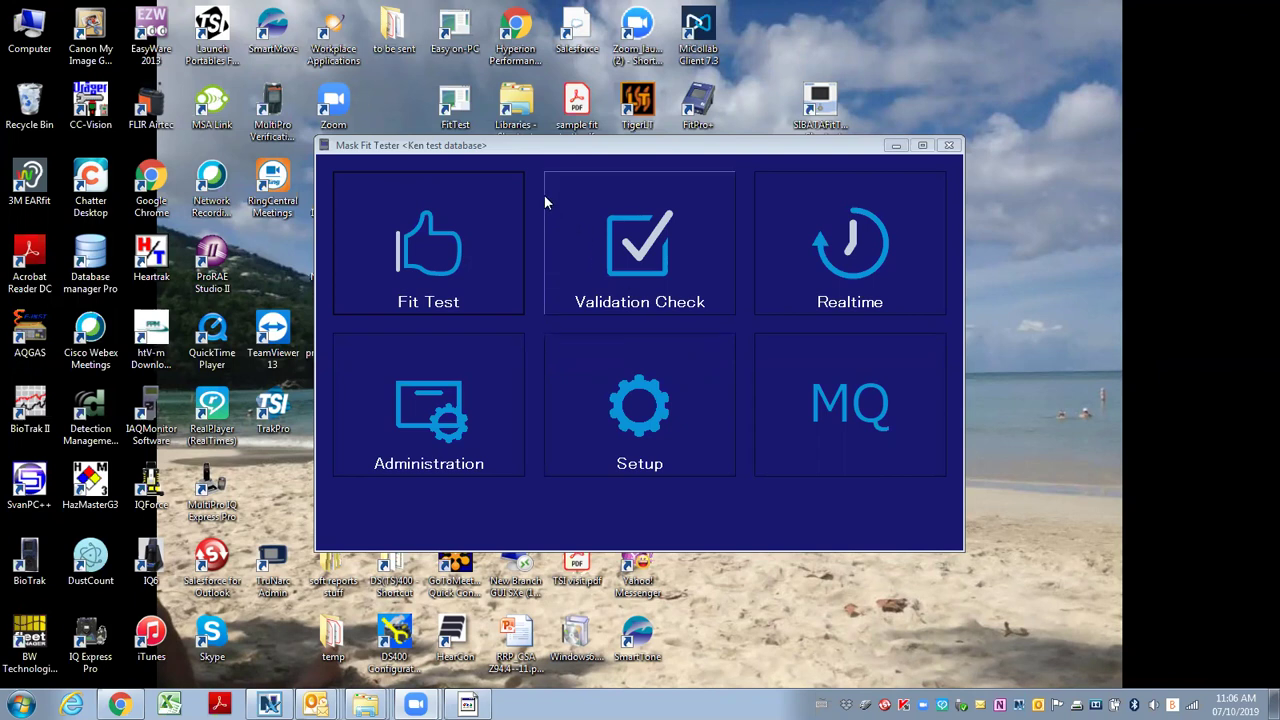
- Open the administration ToolBox and review the respirator, protocol and fit test records, then the text file export options
left_click(427, 412)
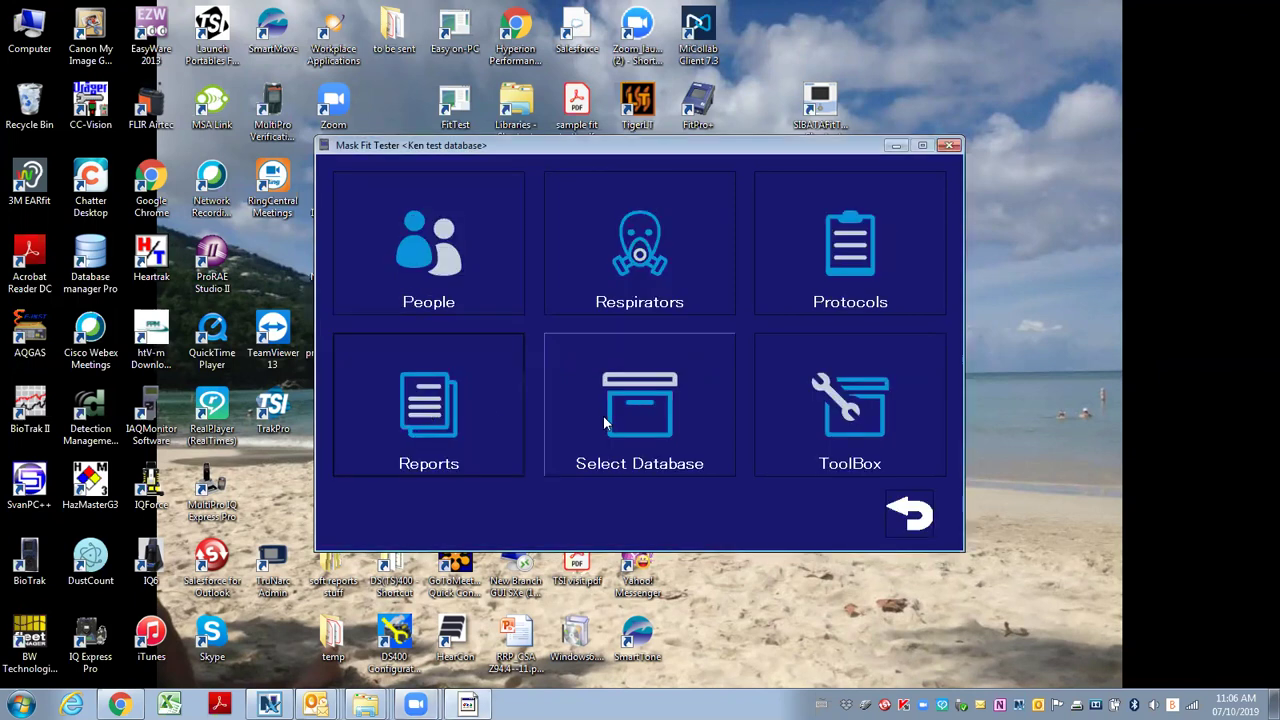
left_click(852, 424)
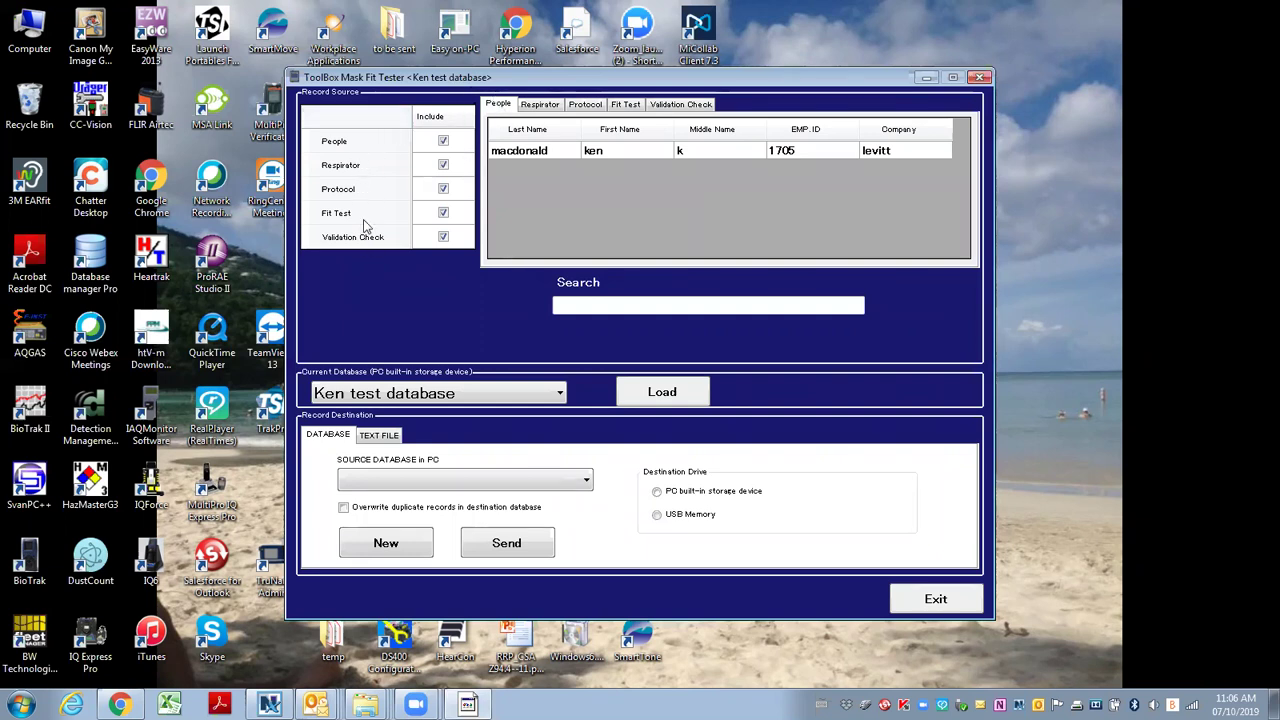
left_click(540, 105)
left_click(576, 106)
left_click(553, 106)
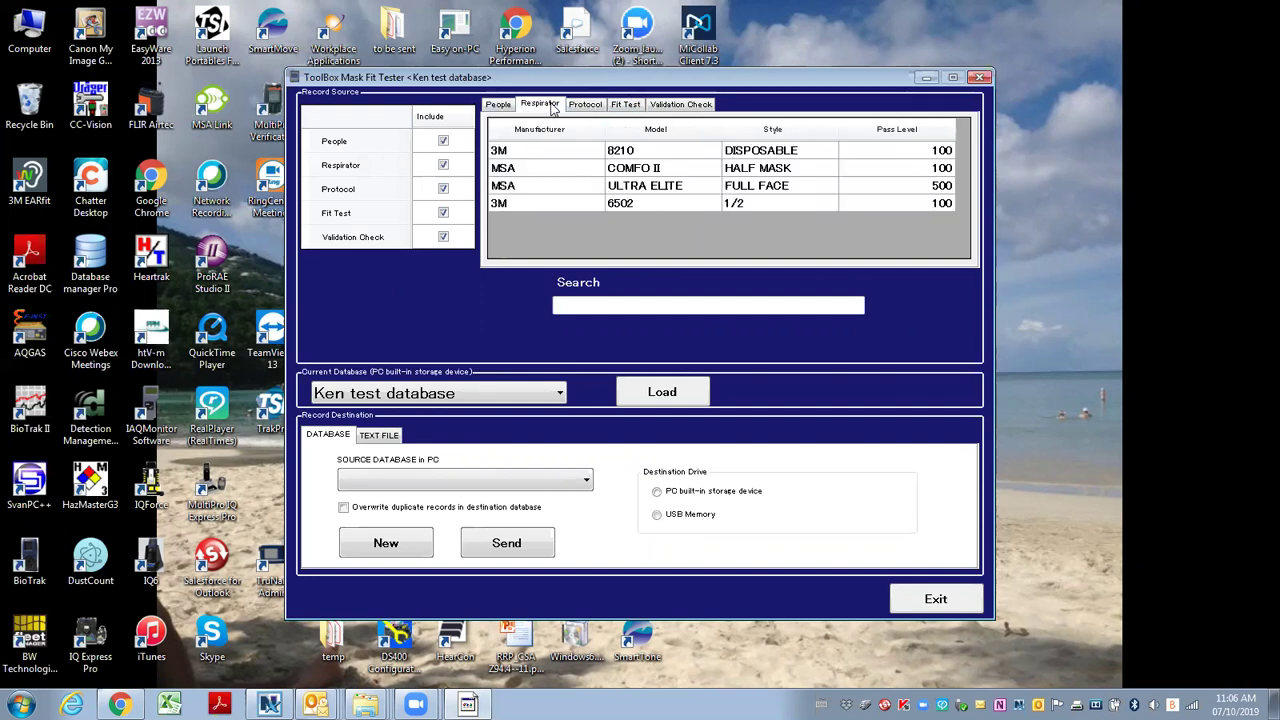
left_click(624, 105)
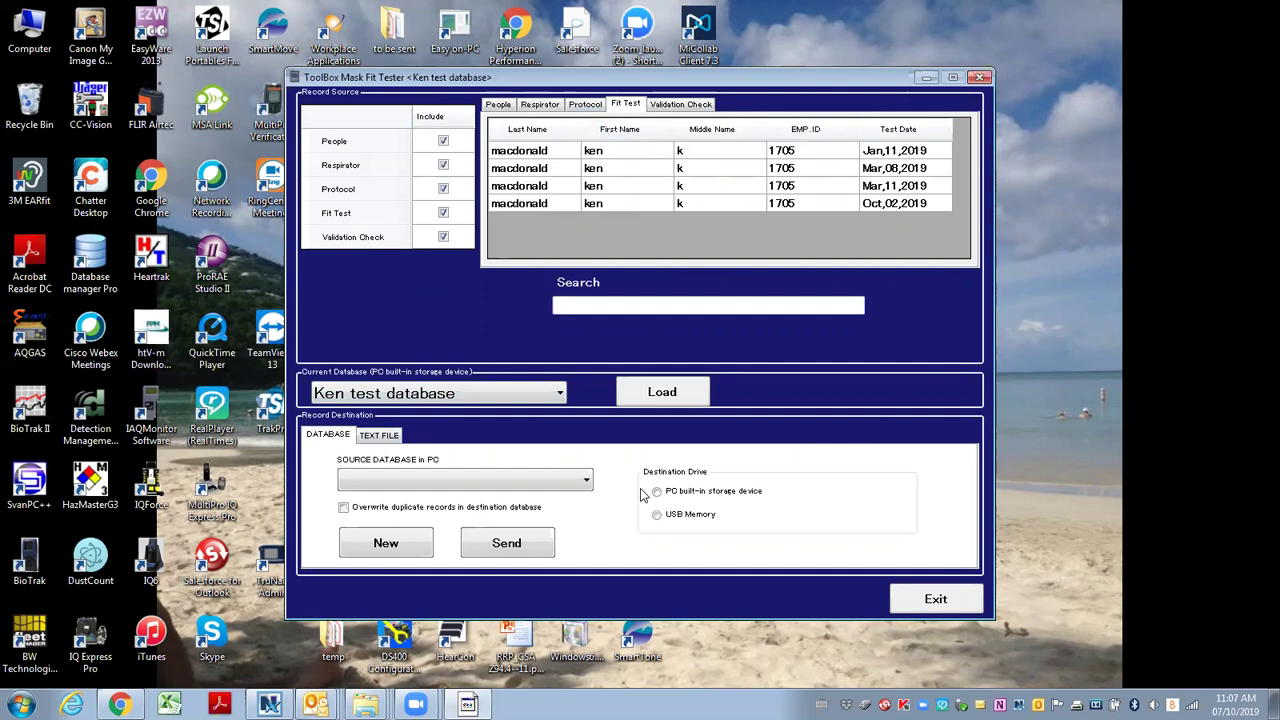
left_click(390, 442)
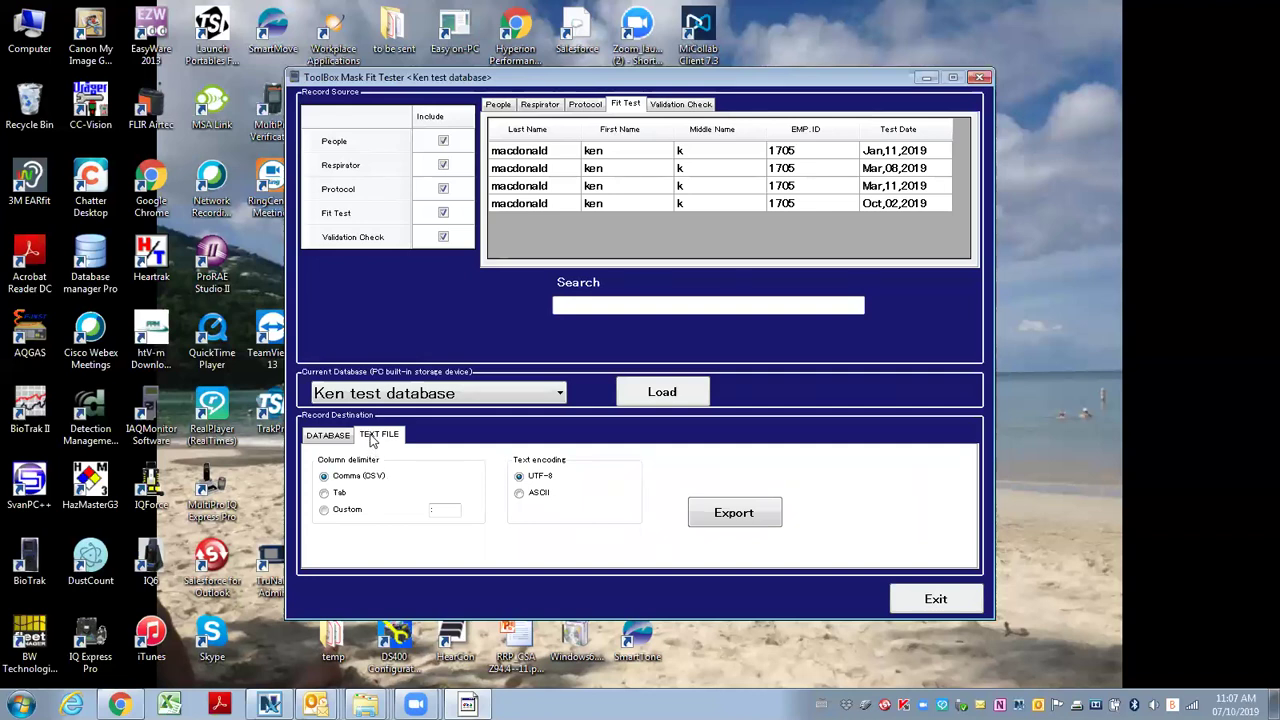
left_click(333, 441)
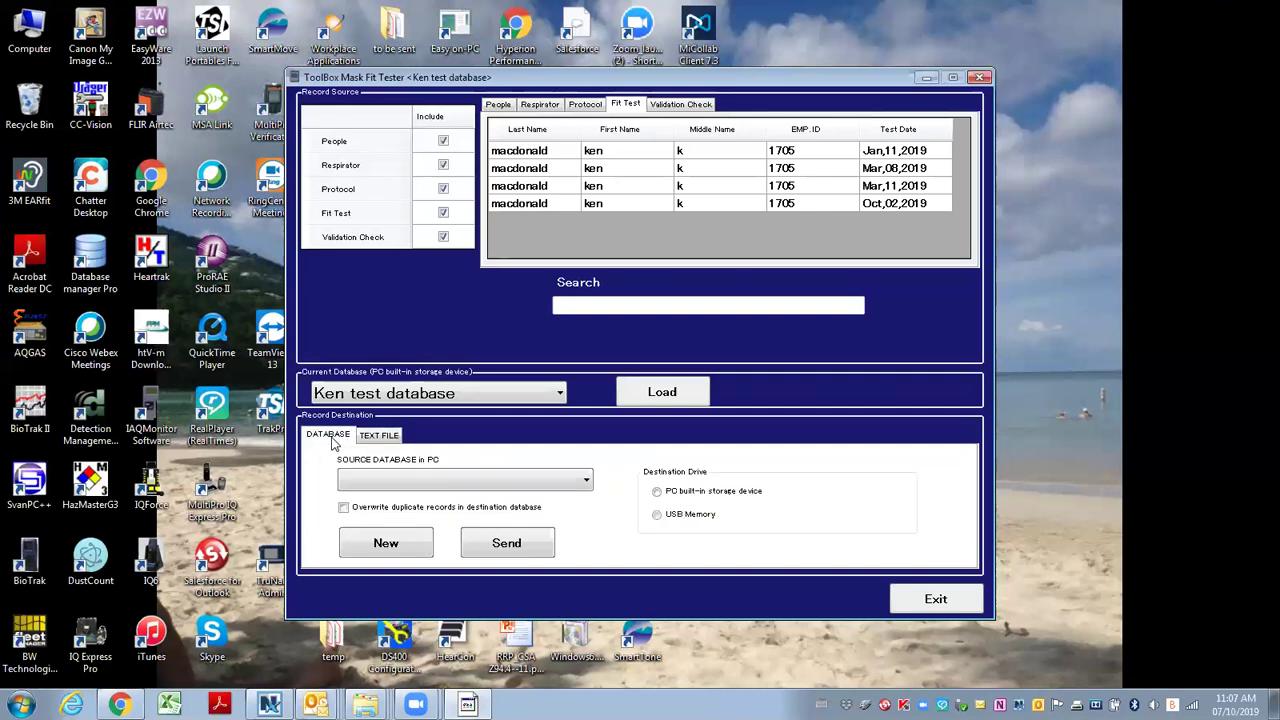
- Set the destination drive to USB Memory and select the E: VERBATIM flash drive
left_click(657, 515)
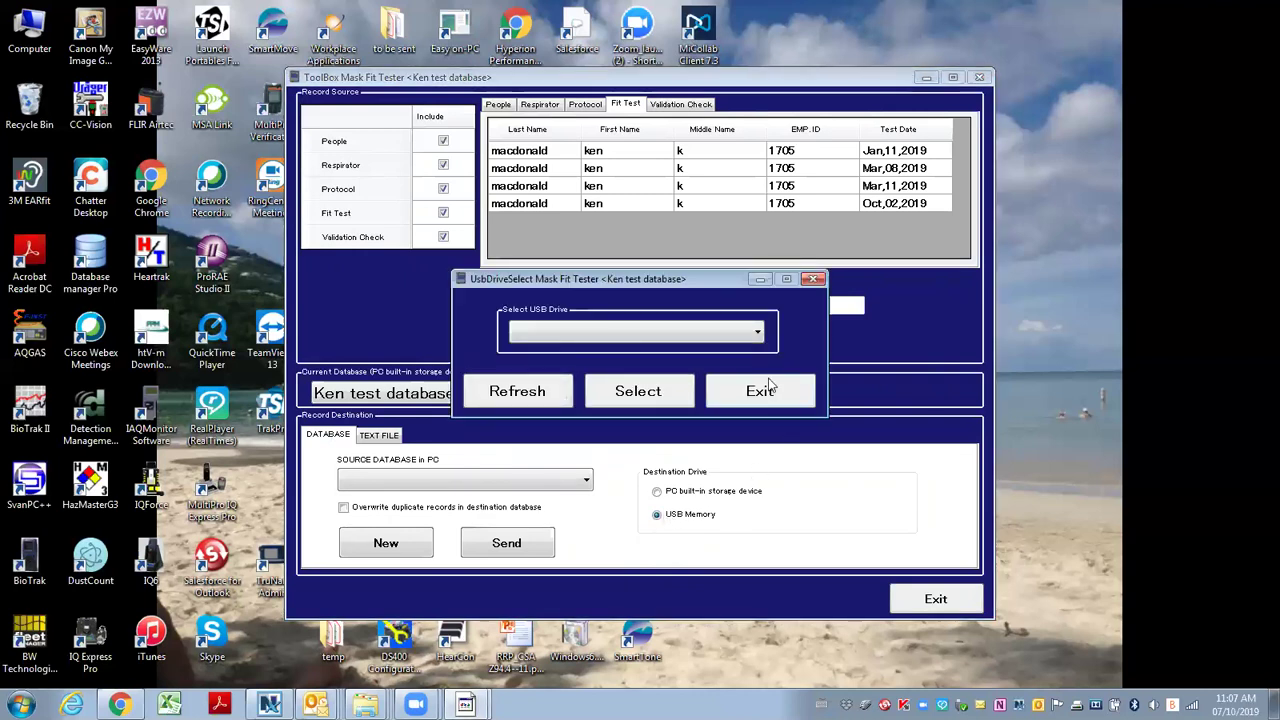
left_click(757, 336)
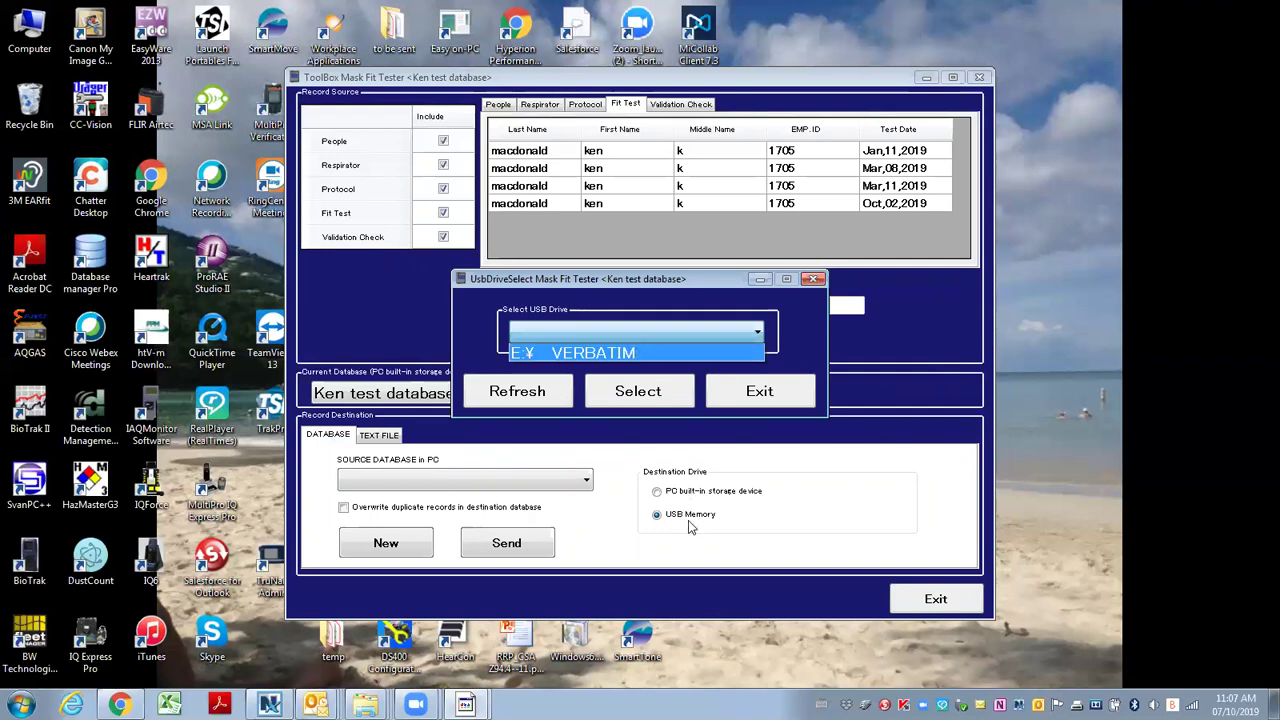
left_click(622, 354)
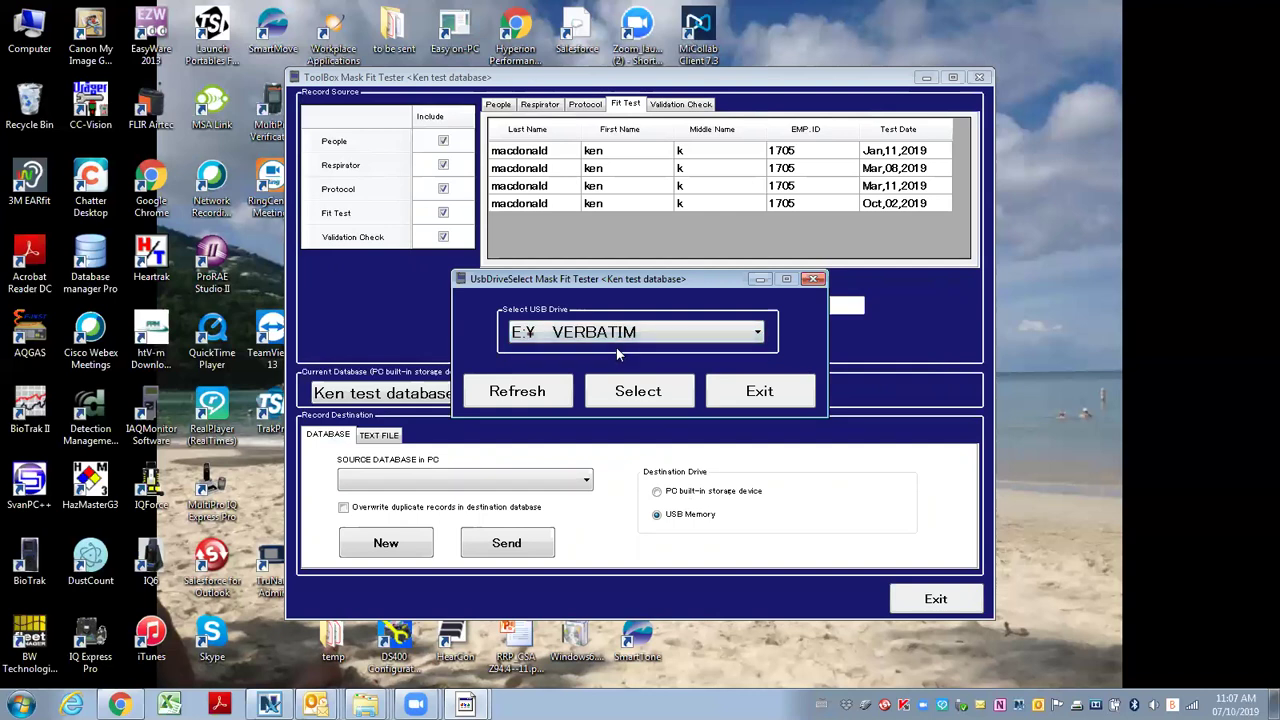
left_click(625, 393)
left_click(757, 394)
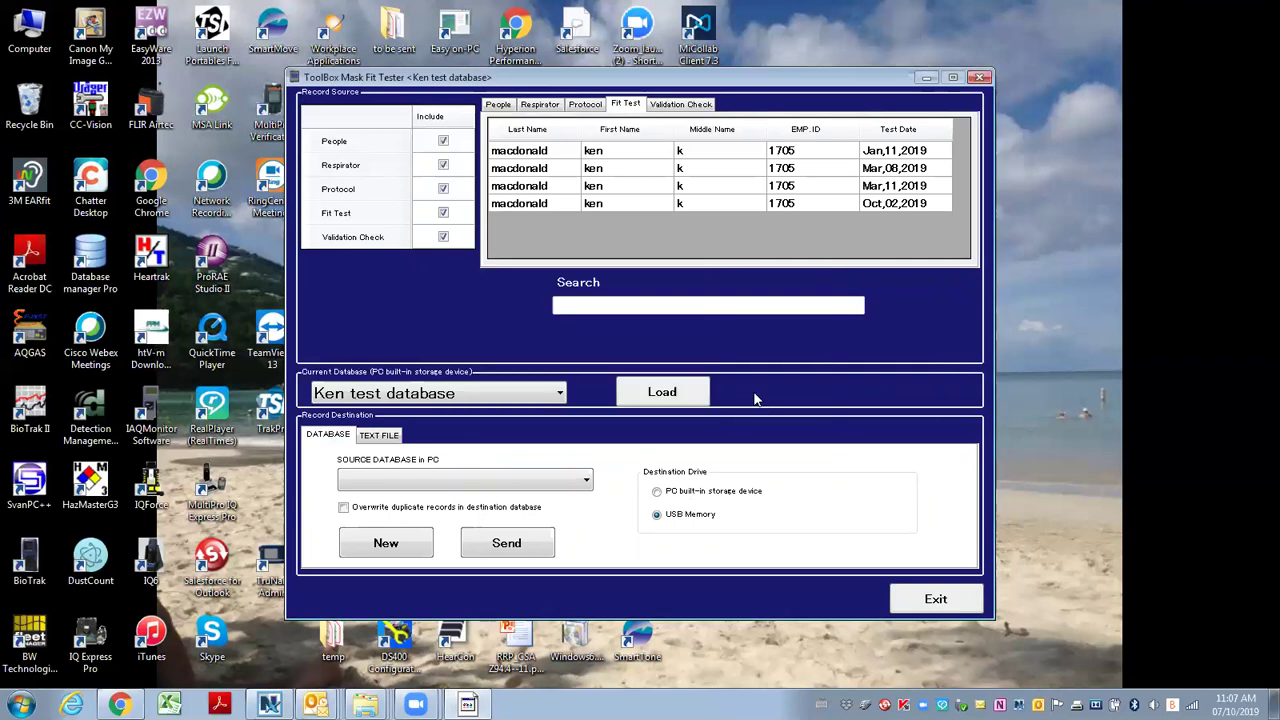
- Copy the currently loaded test database from the PC to the flash drive, overwriting duplicate records in the destination
left_click(588, 481)
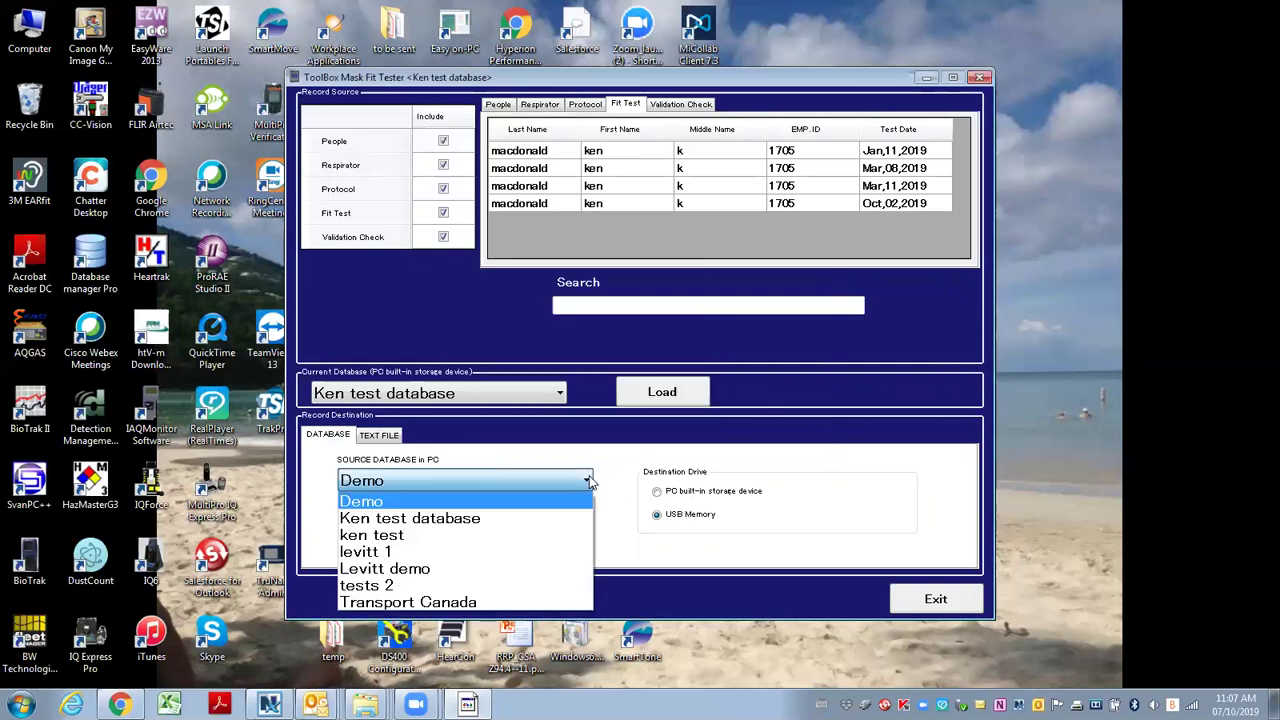
left_click(531, 515)
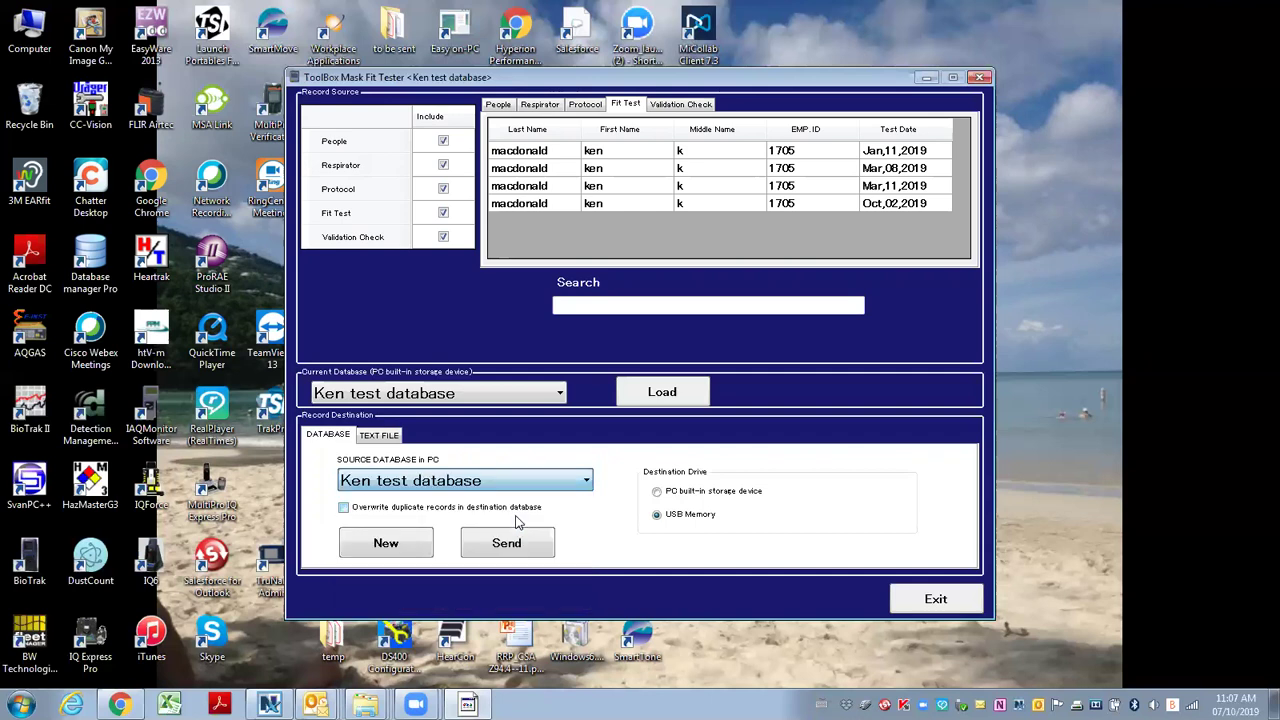
left_click(344, 508)
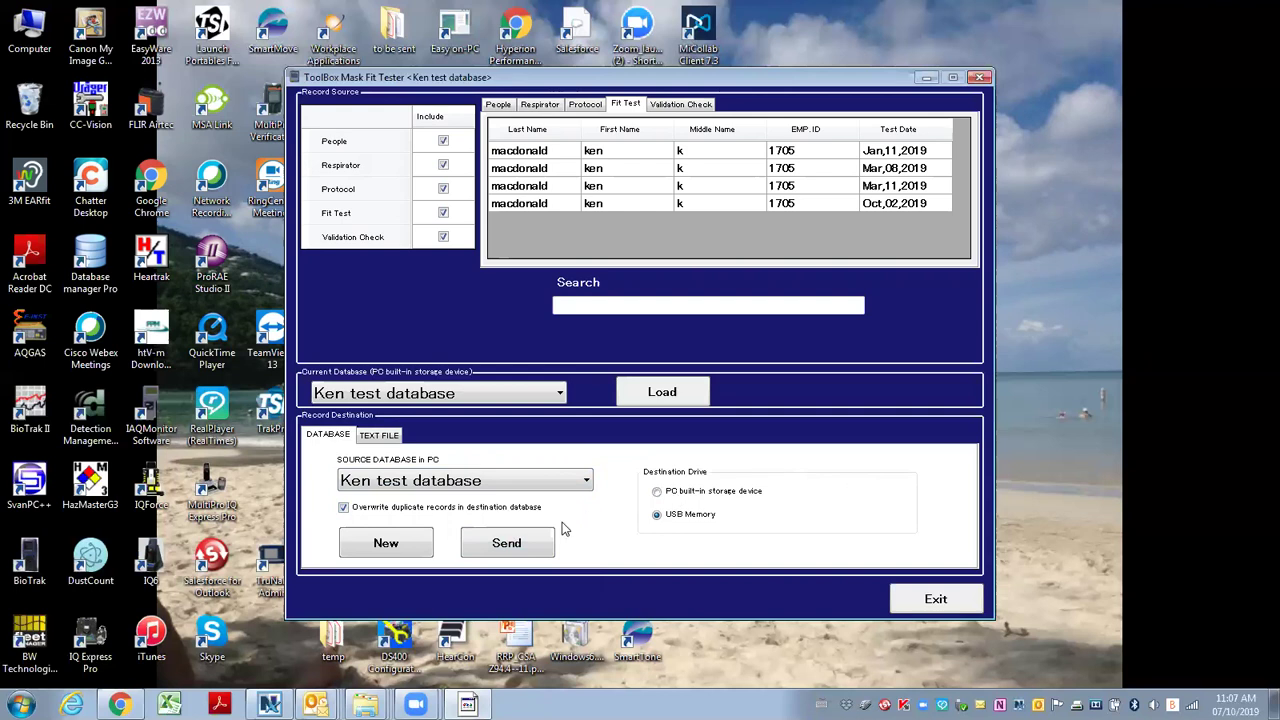
left_click(508, 543)
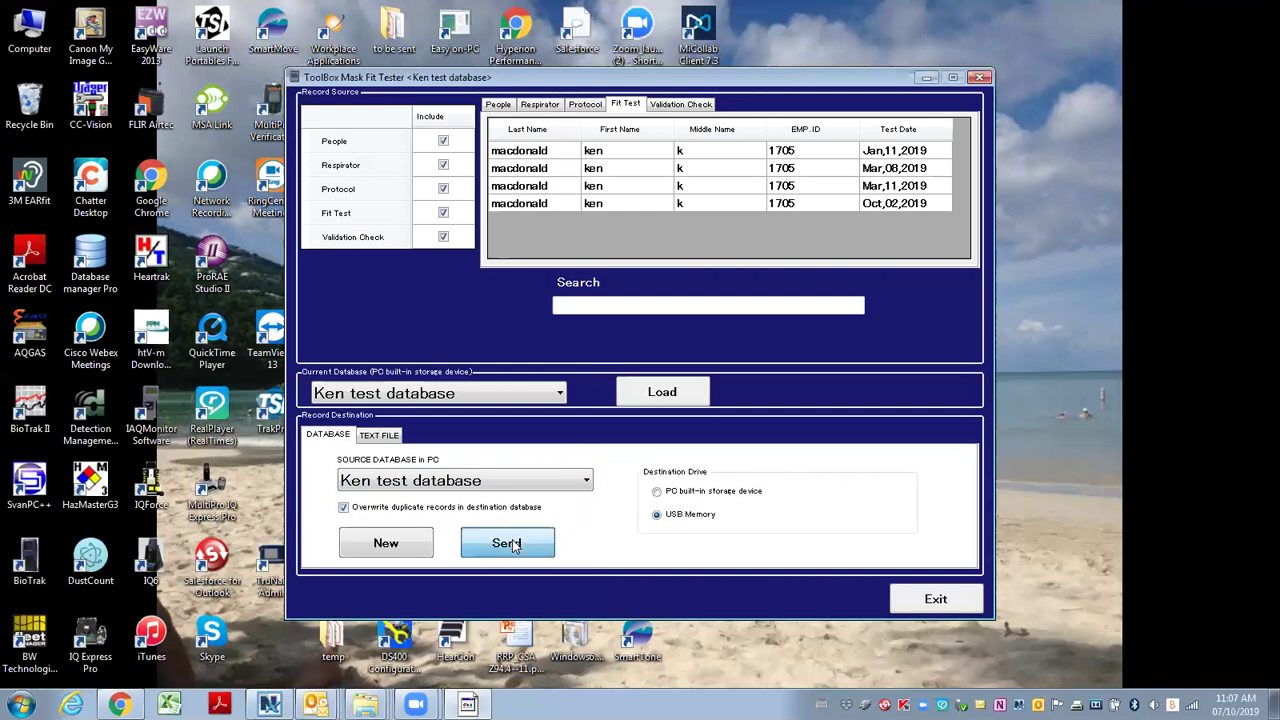
left_click(639, 406)
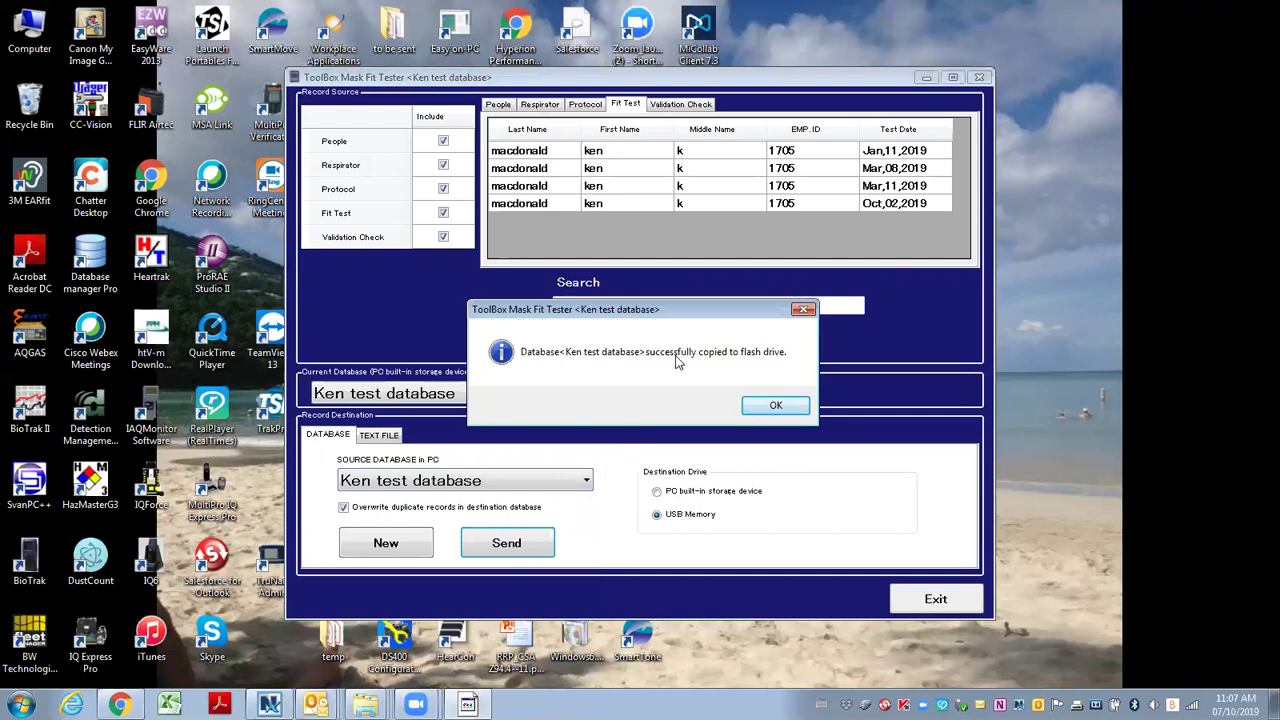
left_click(770, 405)
- Switch to Windows Explorer and check the MaskFit folder on the VERBATIM (E:) drive for the copied database file
mouse_move(366, 706)
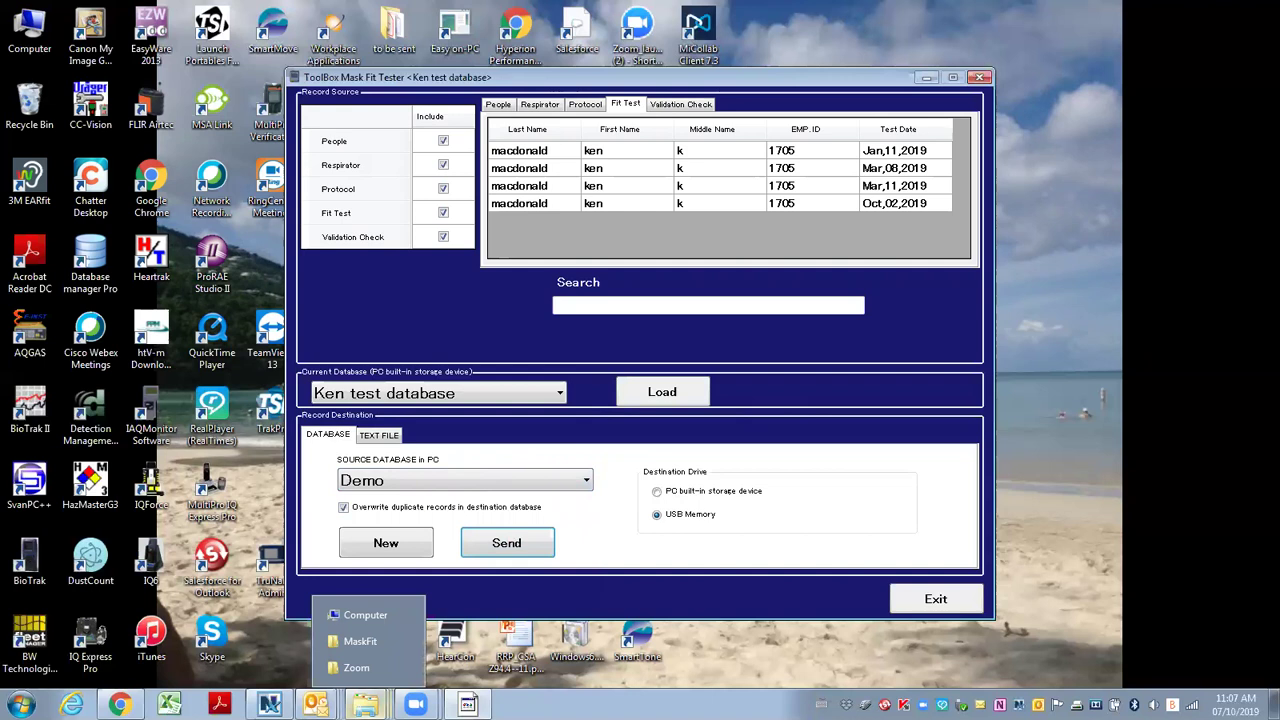
left_click(364, 612)
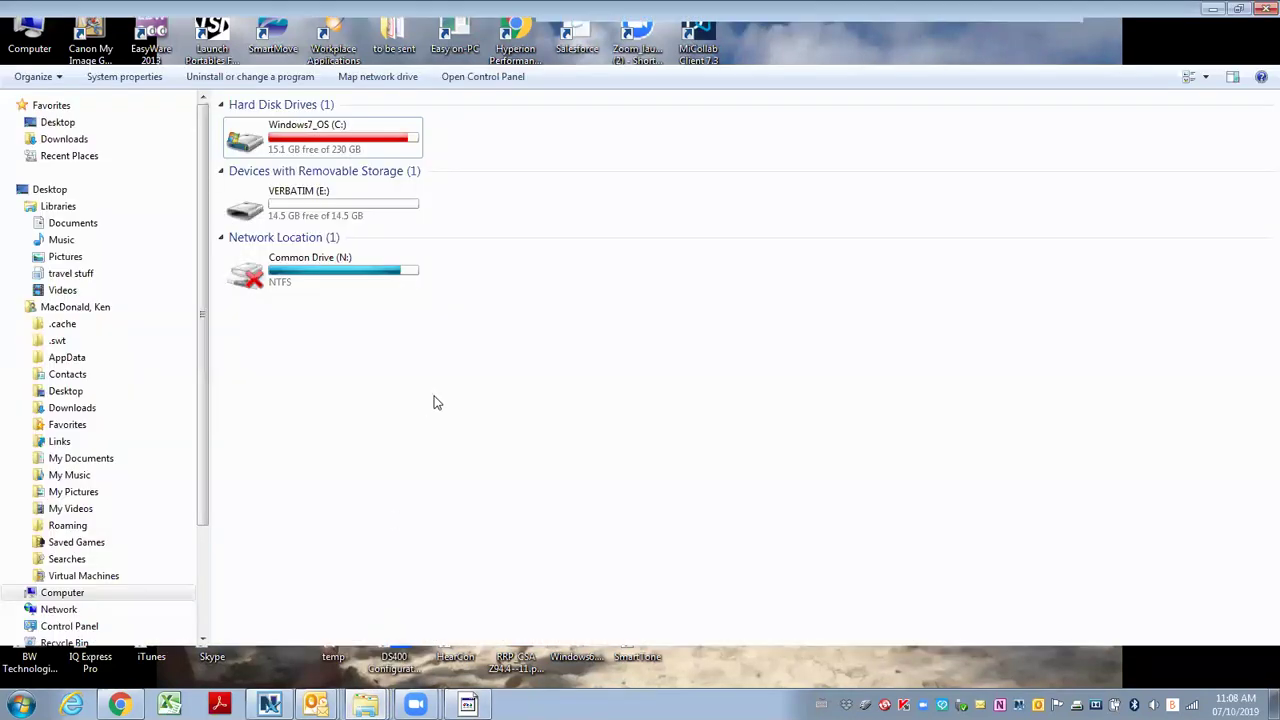
double_click(300, 212)
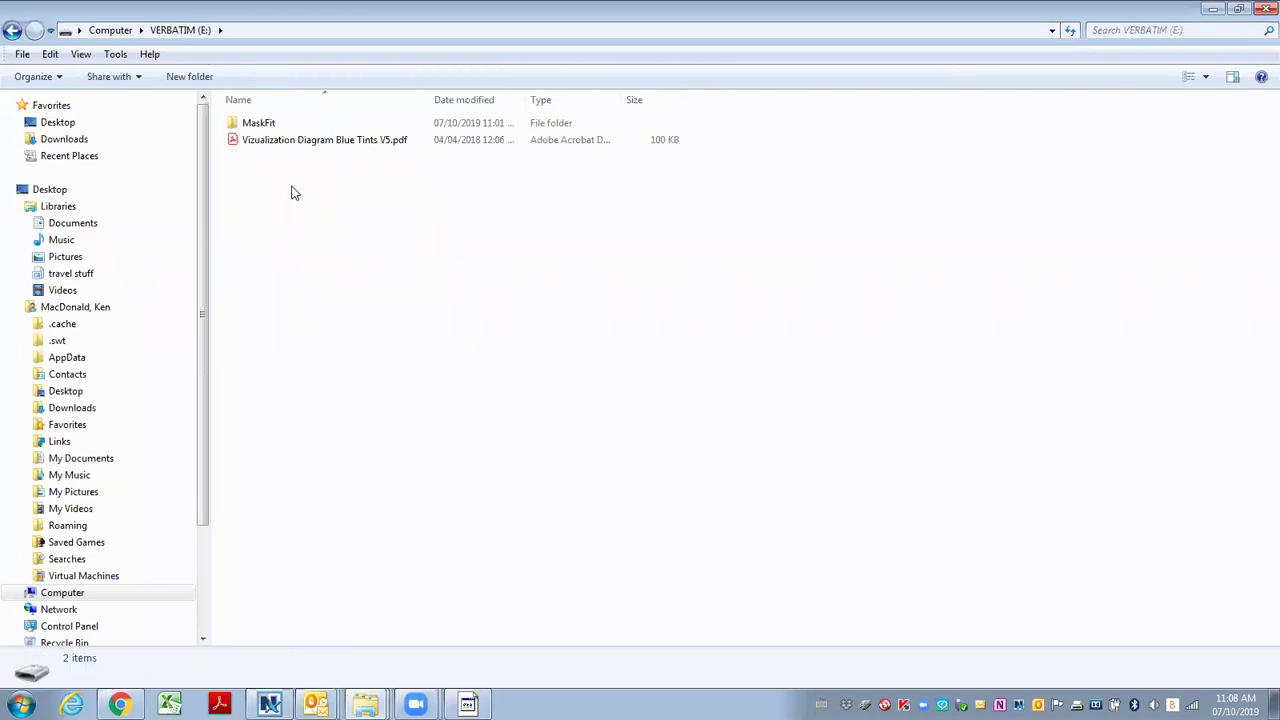
double_click(236, 126)
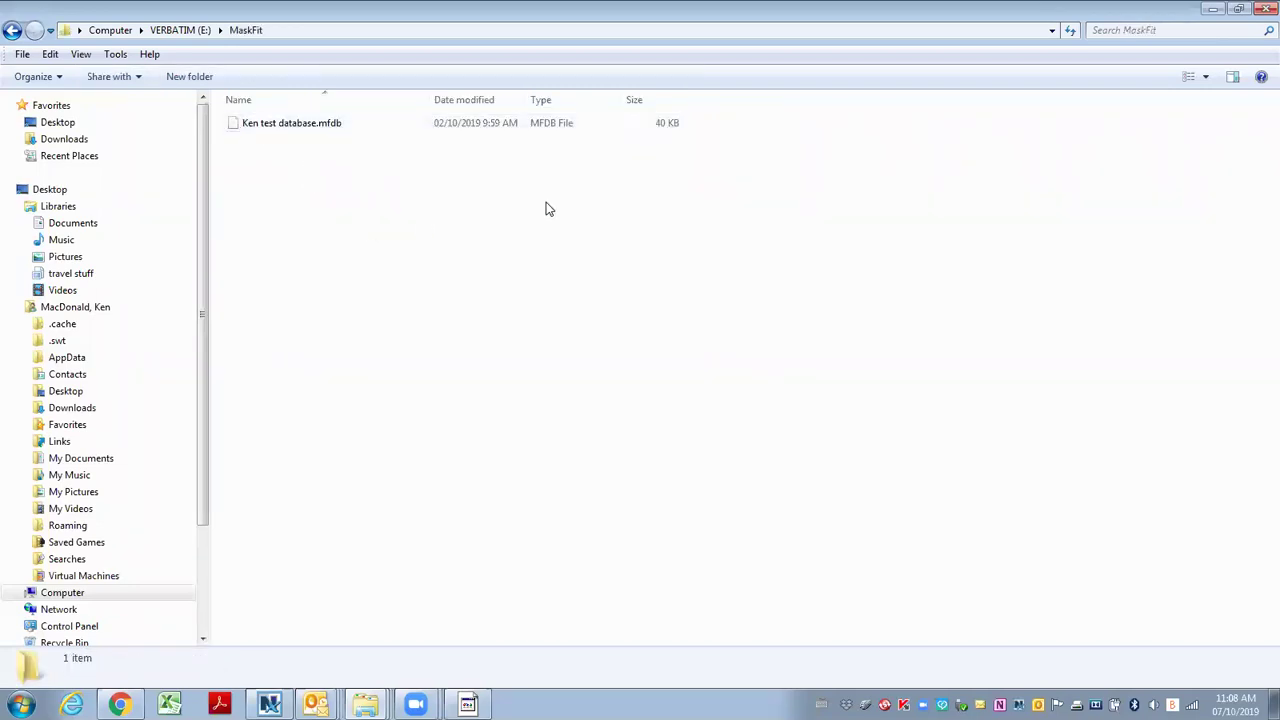
left_click(1214, 10)
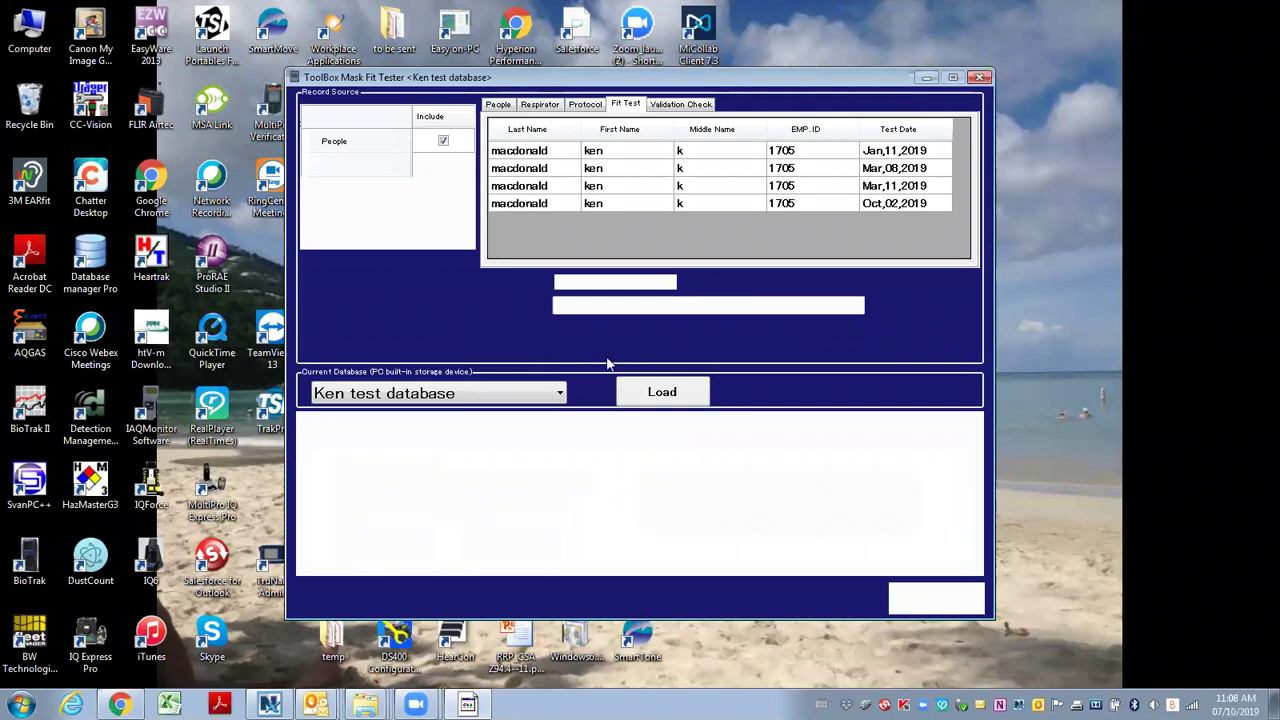
- Reopen the ToolBox, set the destination to the PC built-in storage device and select E: VERBATIM as the source USB drive
left_click(918, 597)
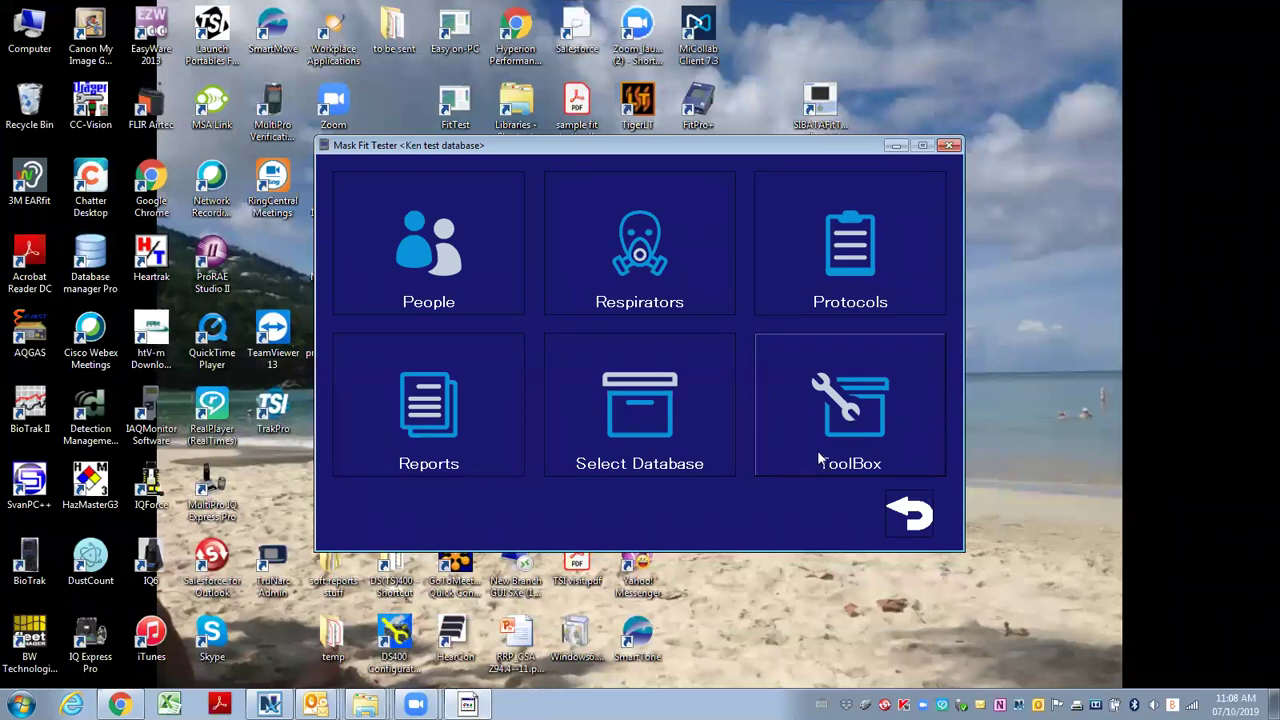
left_click(845, 436)
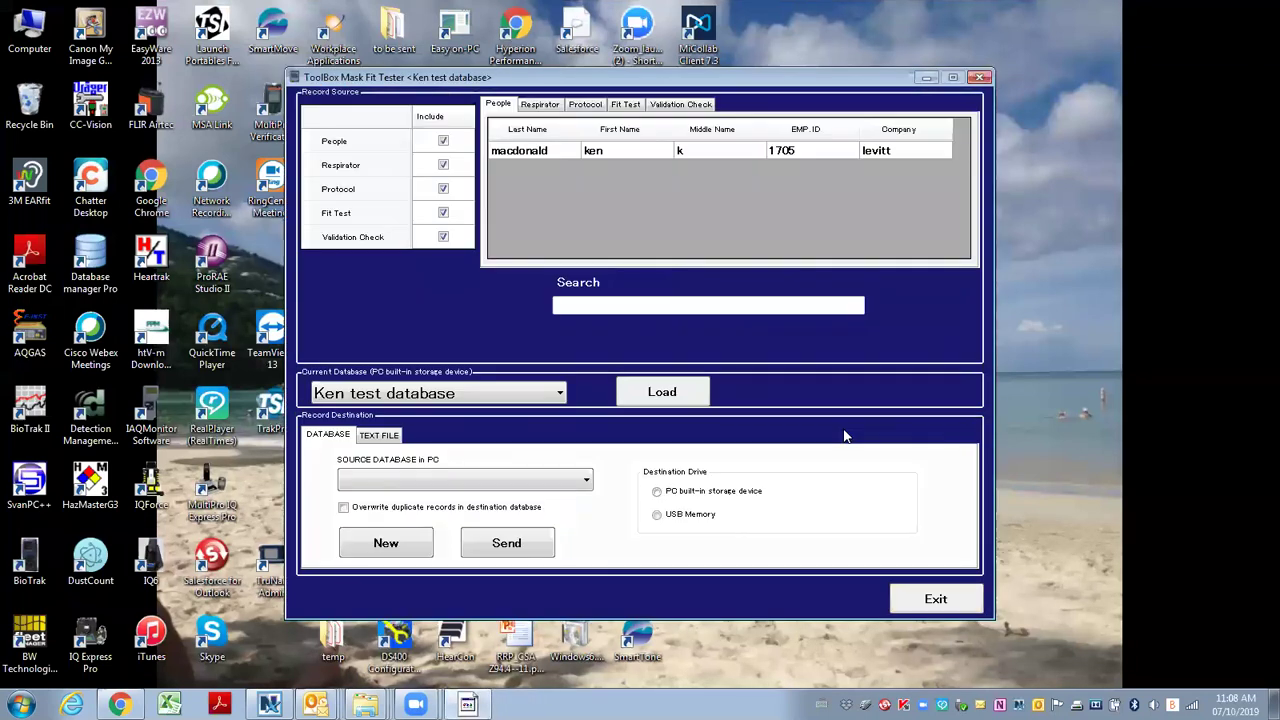
left_click(657, 493)
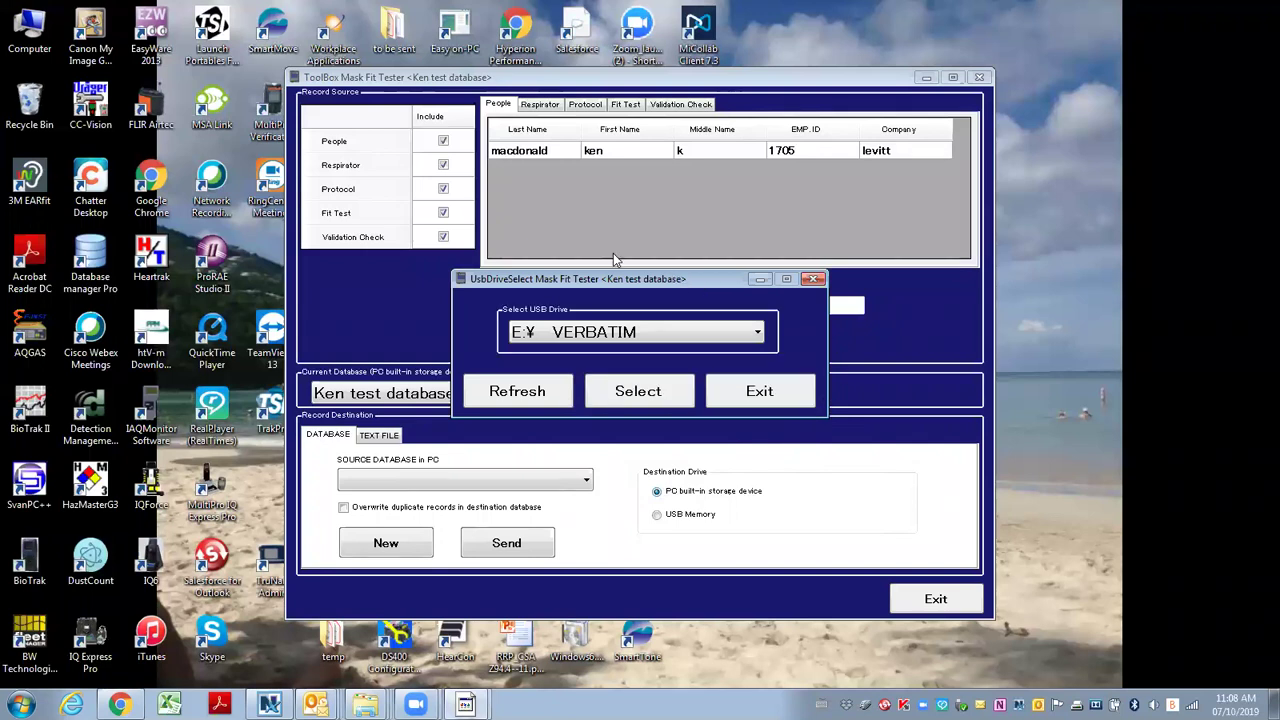
left_click_drag(675, 278, 640, 272)
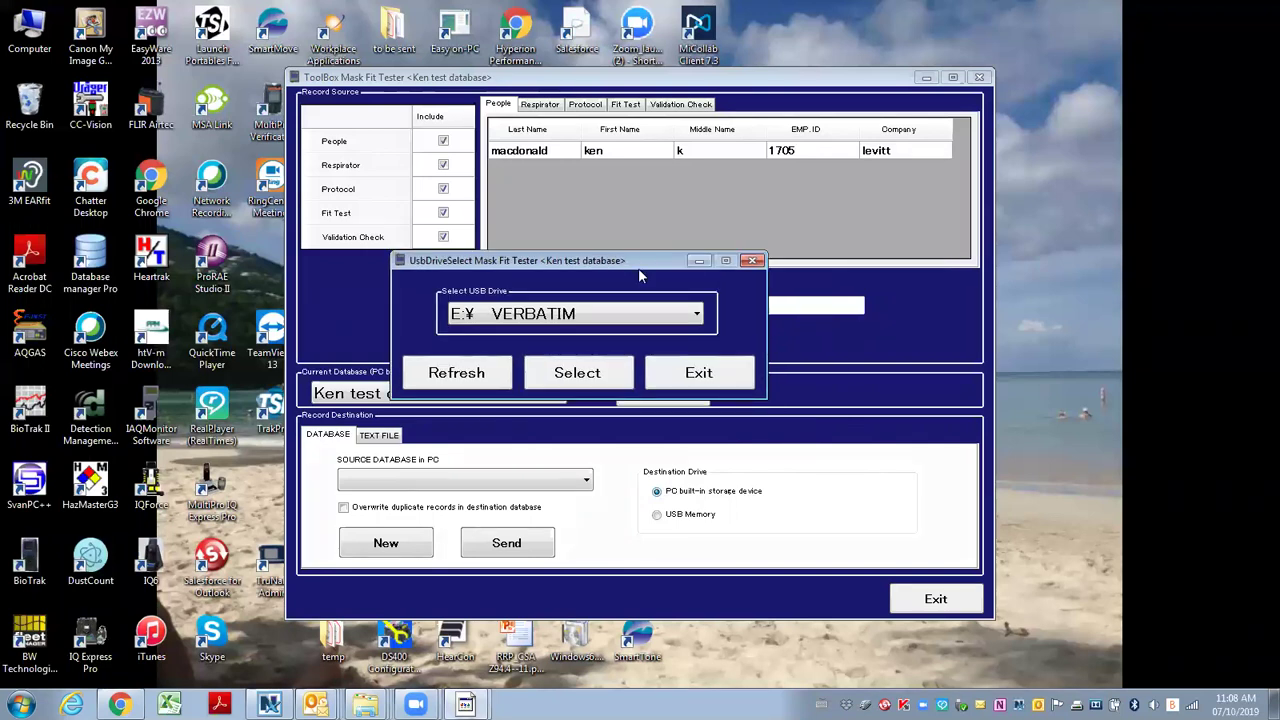
left_click(696, 316)
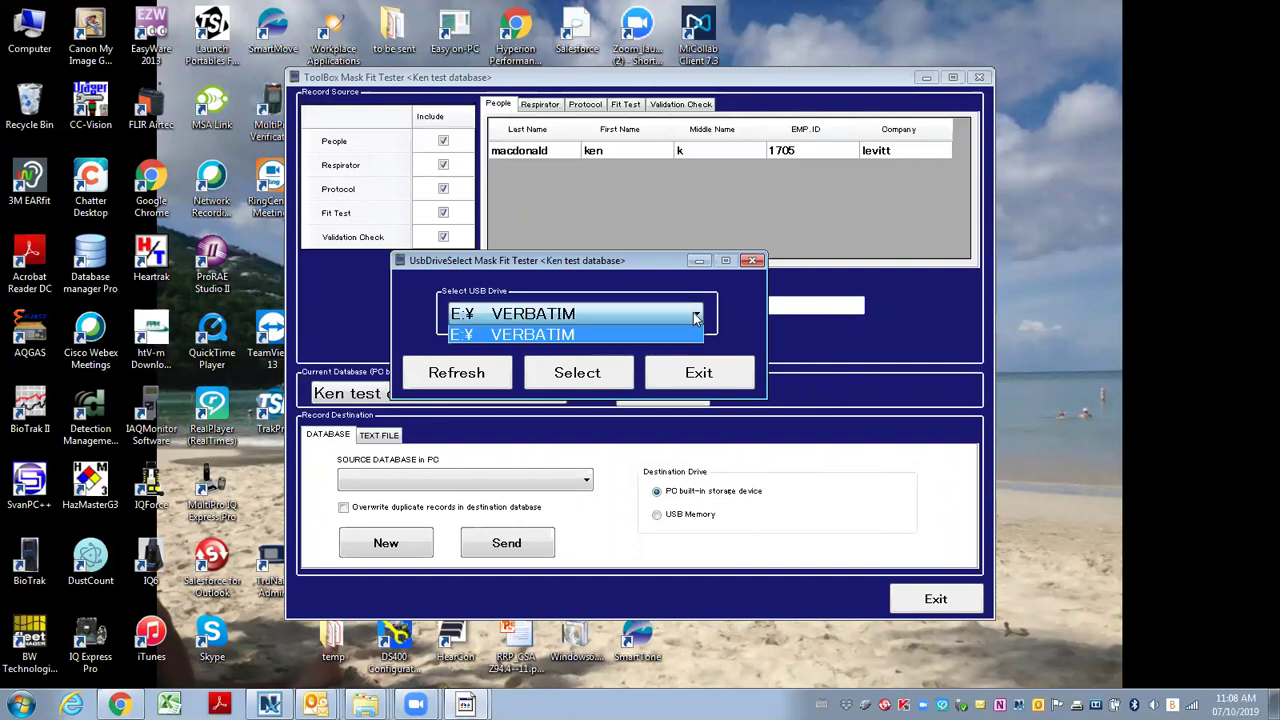
left_click(551, 335)
left_click(563, 380)
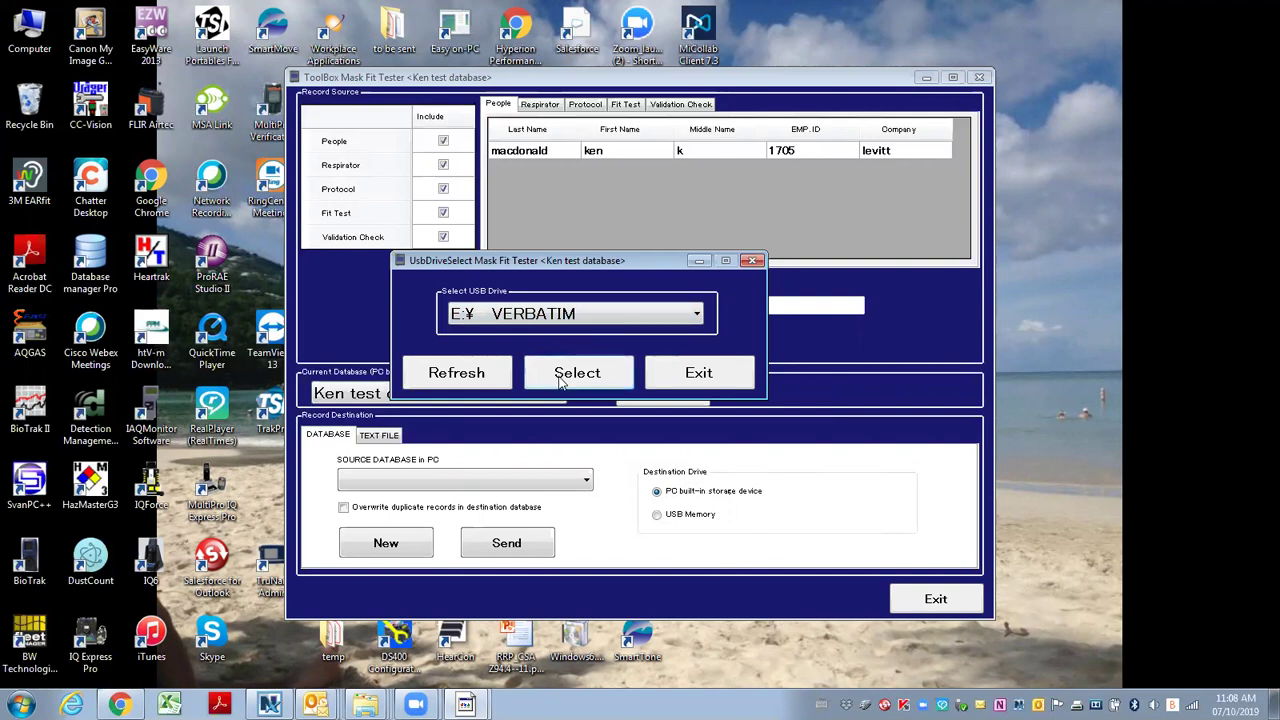
left_click(726, 385)
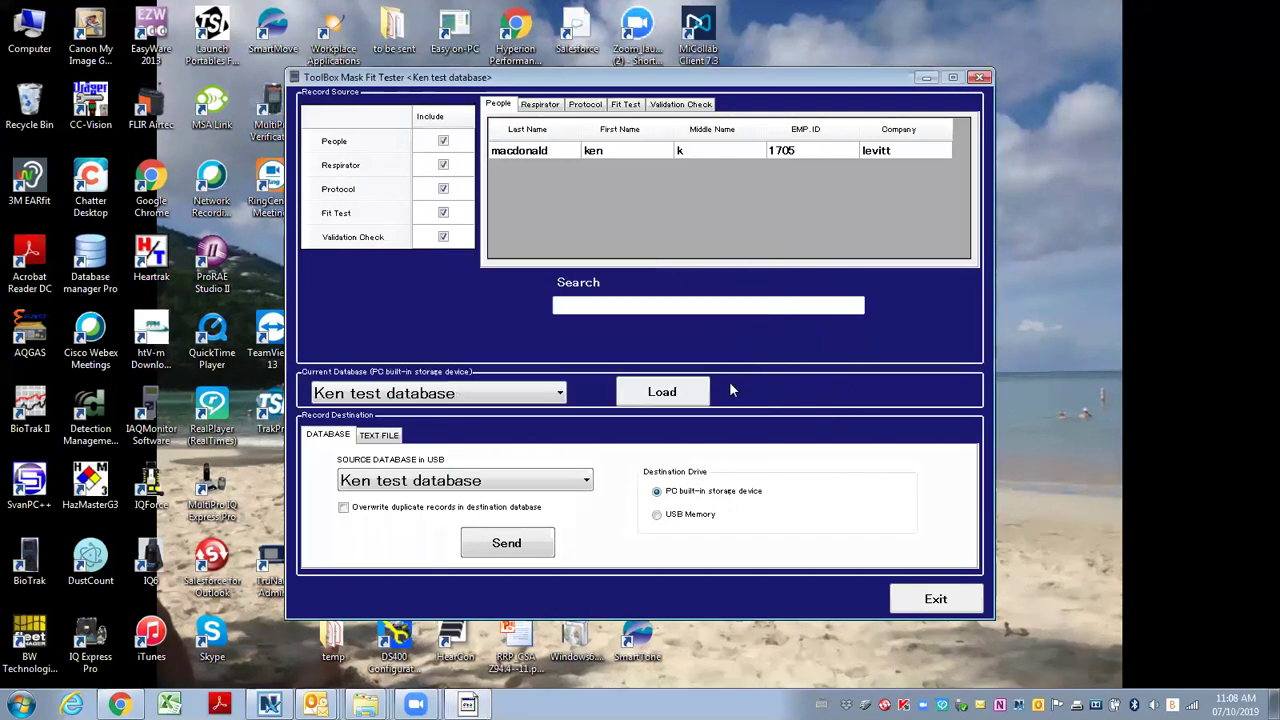
- Copy the test database from the USB drive to the PC, overwriting duplicate records, and view its fit test records
left_click(586, 483)
left_click(548, 497)
left_click(501, 545)
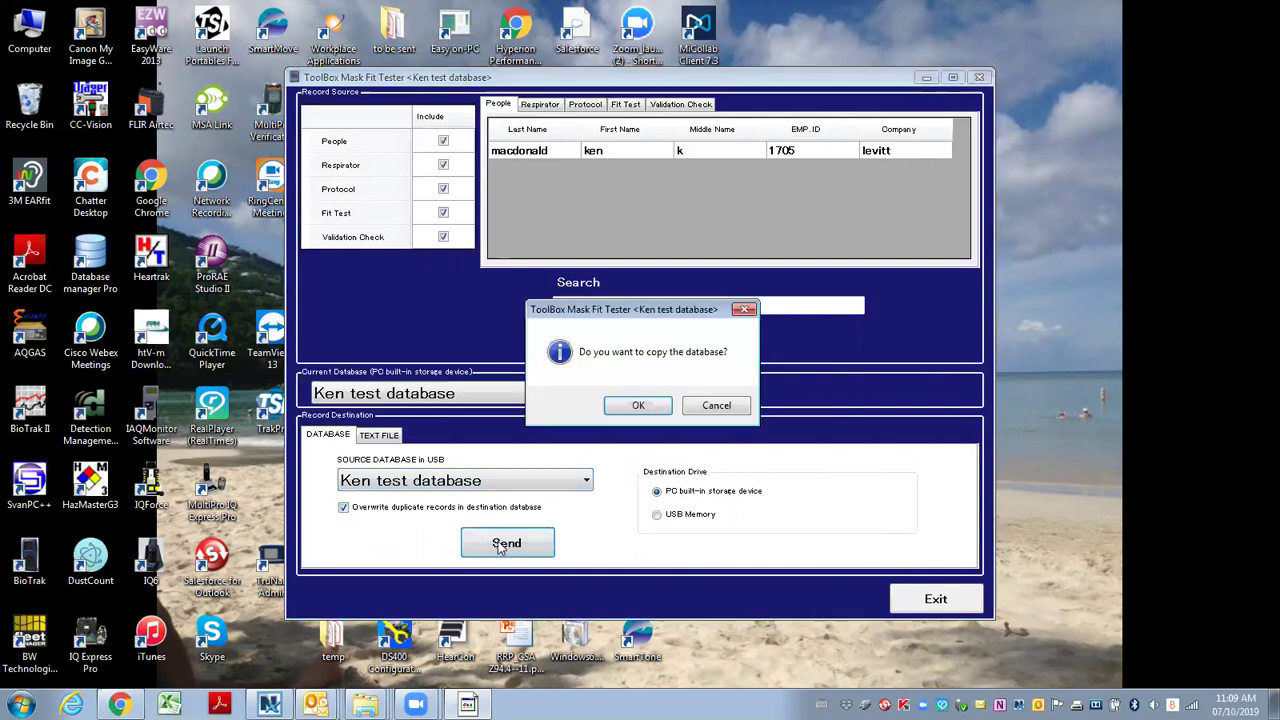
left_click(634, 408)
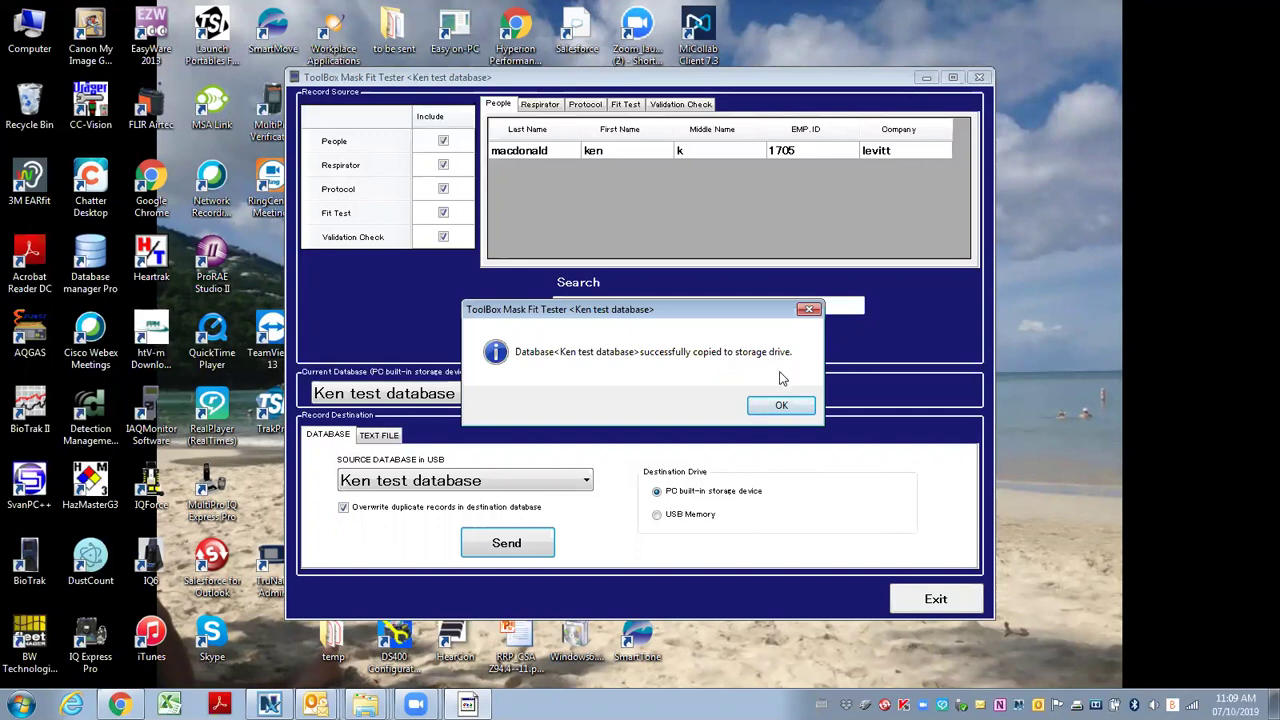
left_click(785, 407)
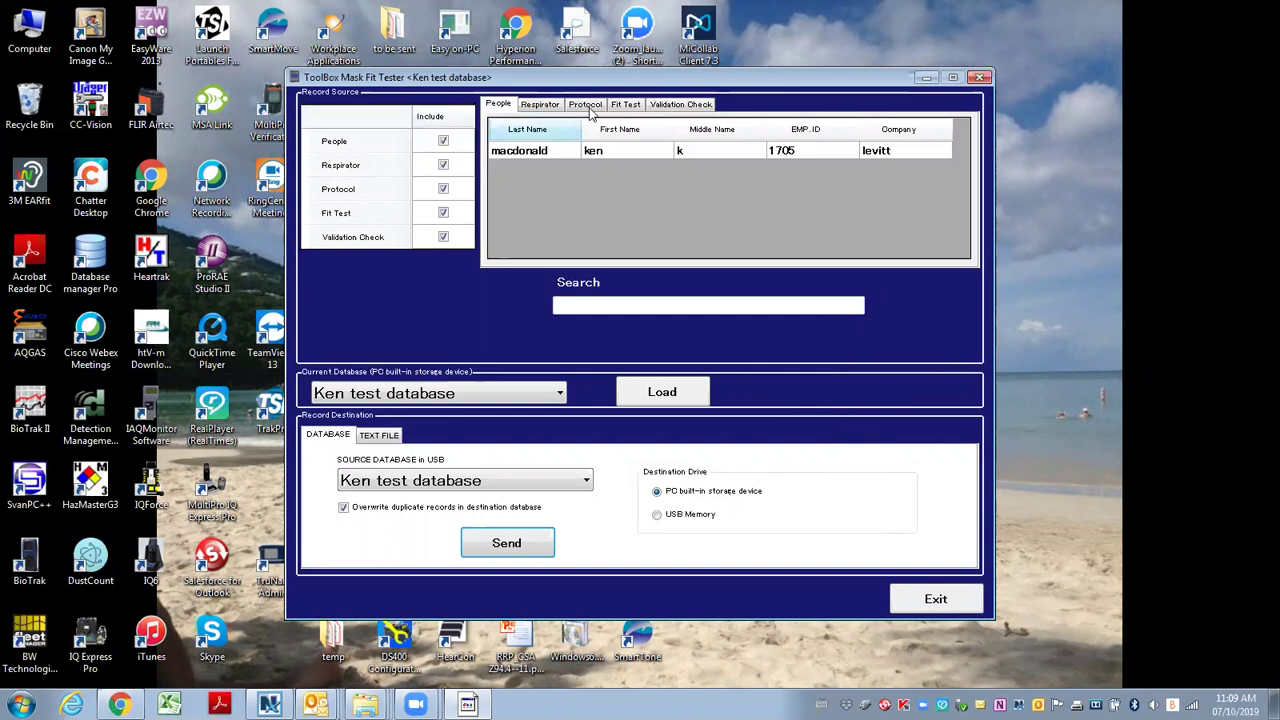
left_click(628, 105)
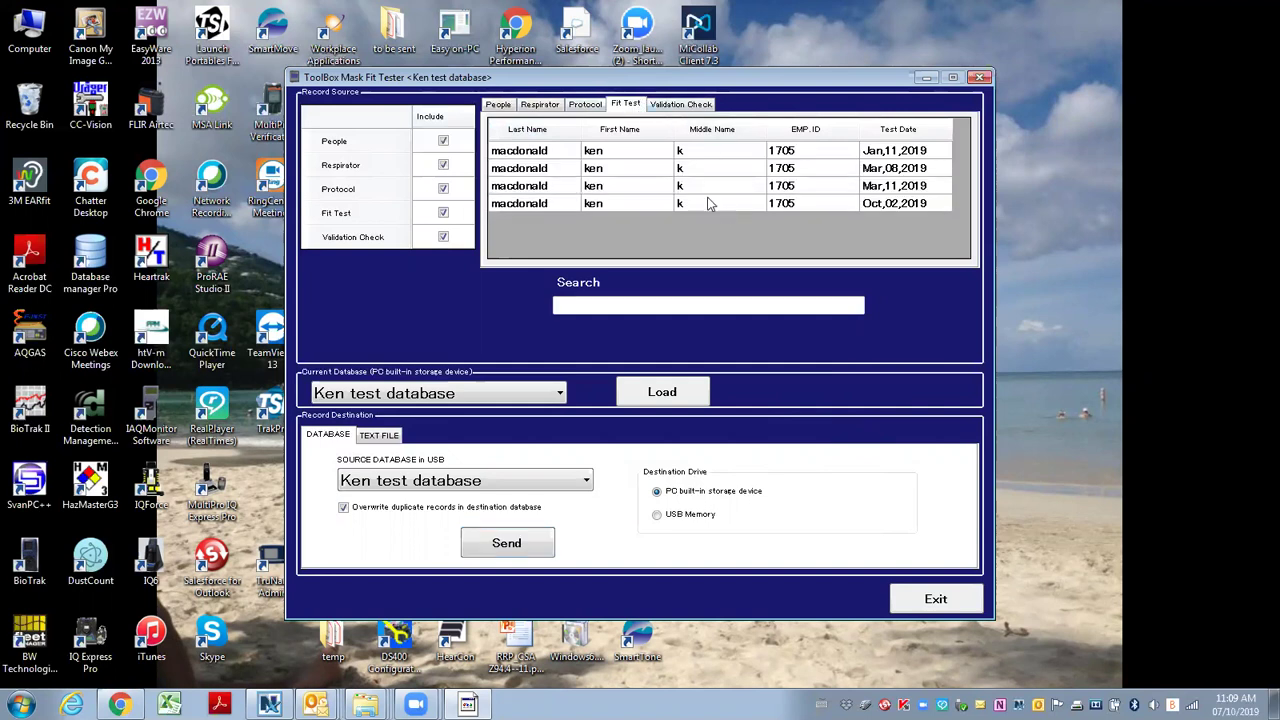